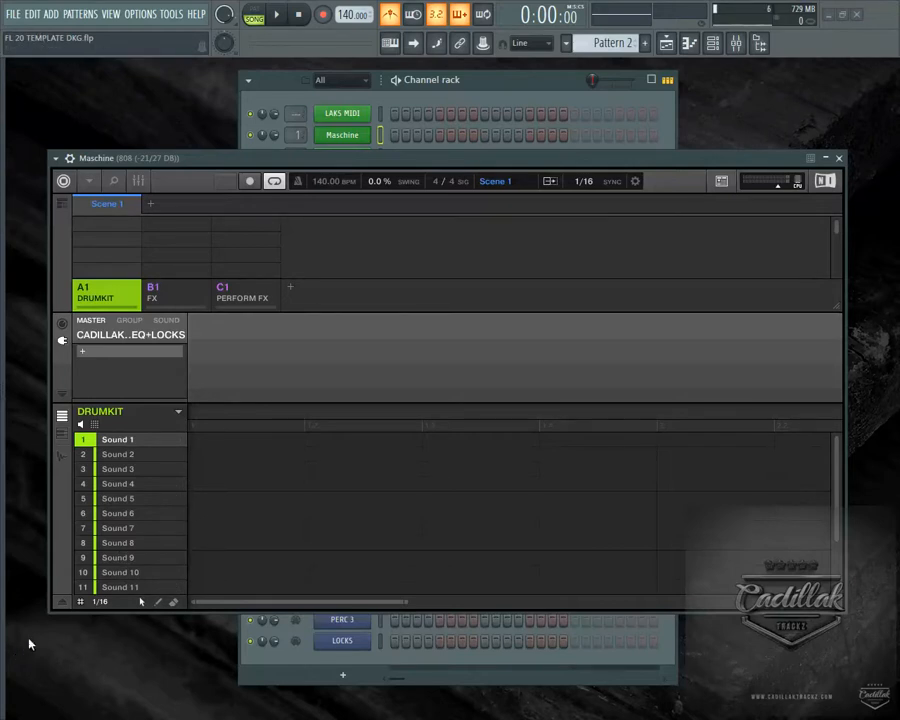
# Switch to Chrome, view the two YouTube videos on arranging beats in Maschine, and return to FL Studio.
pyautogui.hotkey('alt', 'Tab')
pyautogui.hotkey('alt', 'Tab')
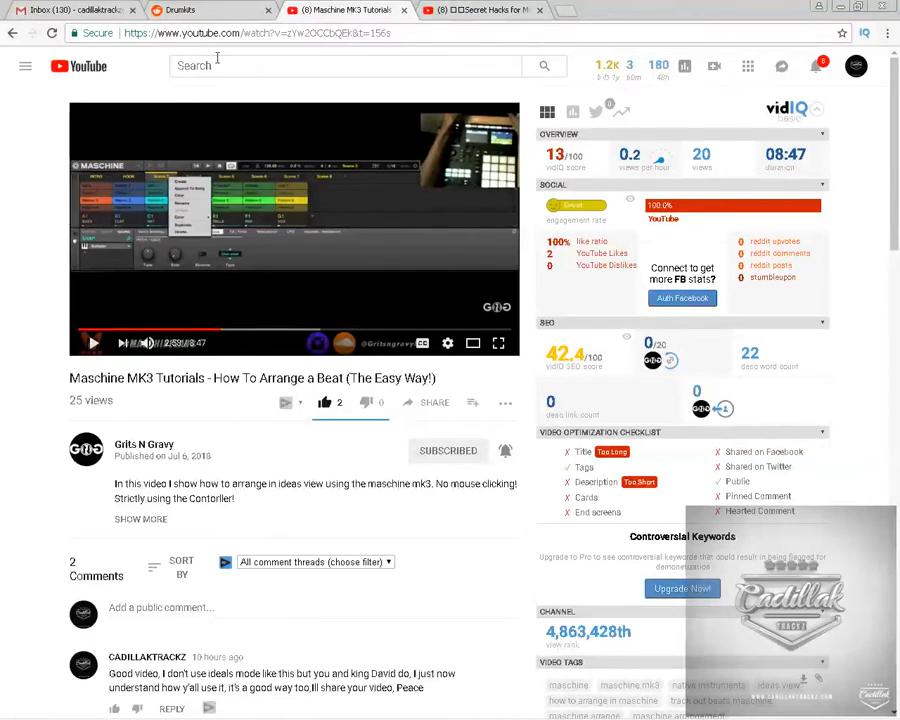
pyautogui.click(470, 10)
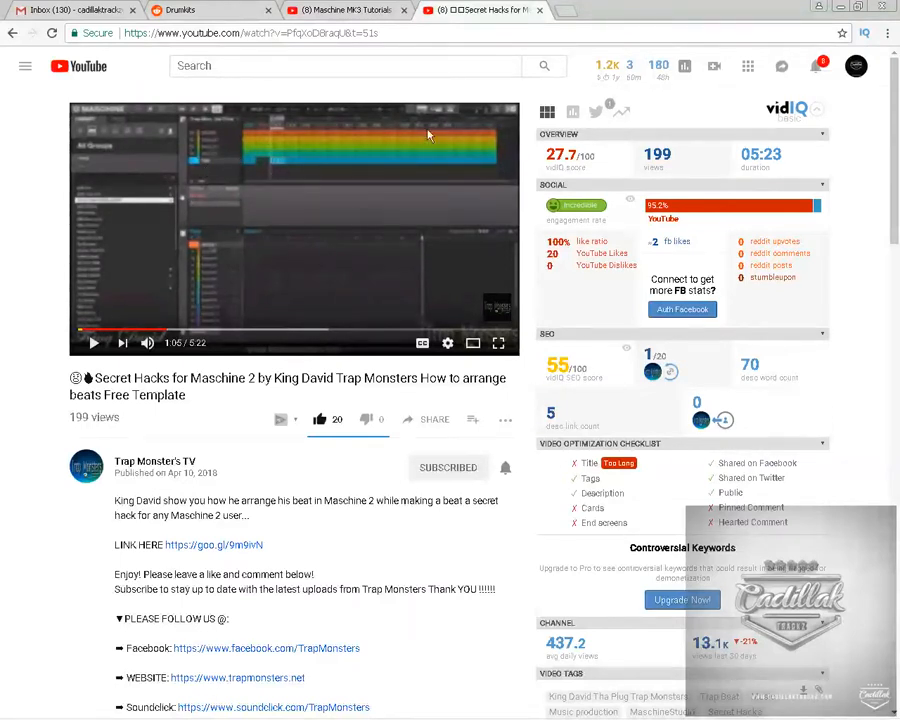
pyautogui.moveTo(126, 716)
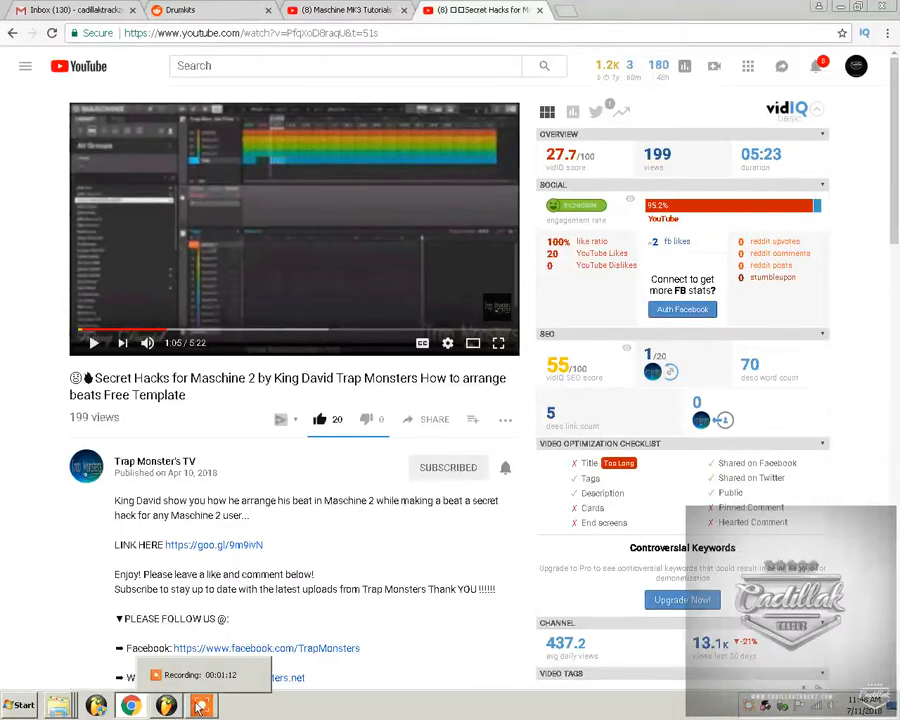
pyautogui.click(165, 710)
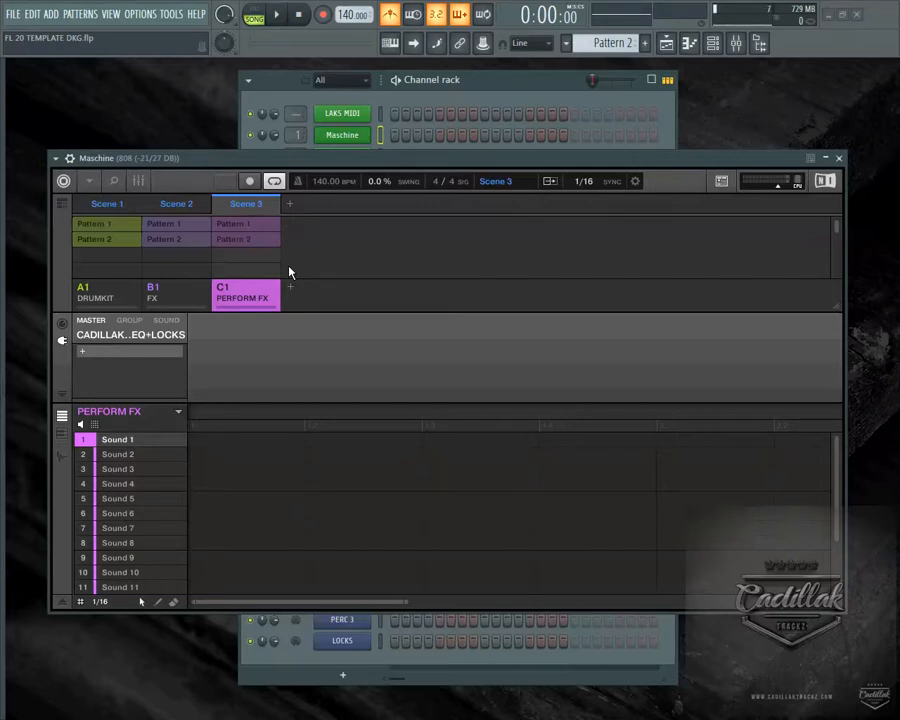
# Create Pattern 3 for the DRUMKIT, FX and PERFORM FX groups in Scene 3.
pyautogui.press('1')
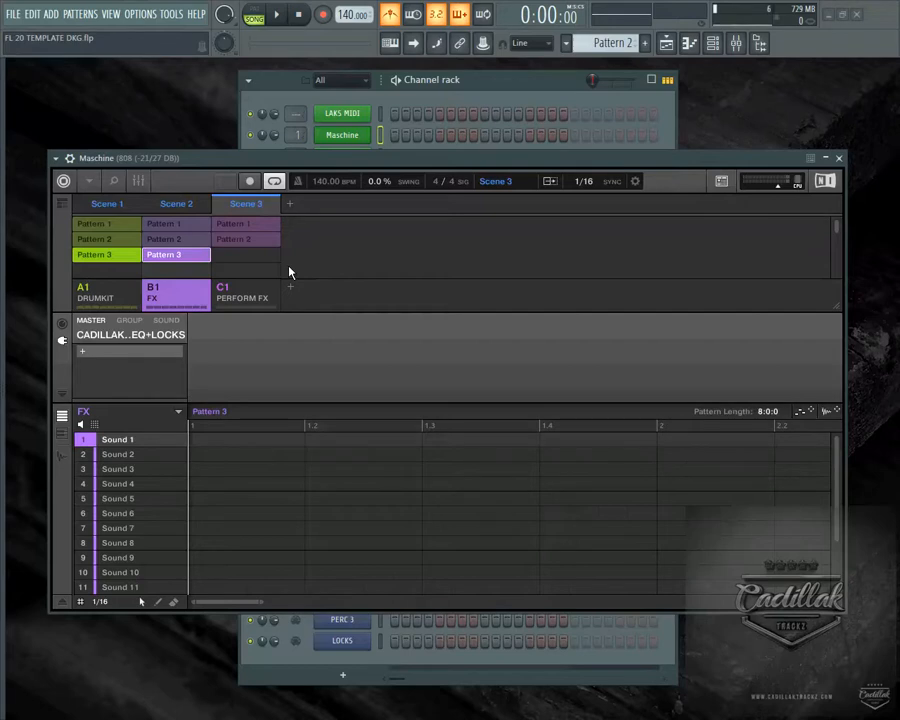
pyautogui.press('Right')
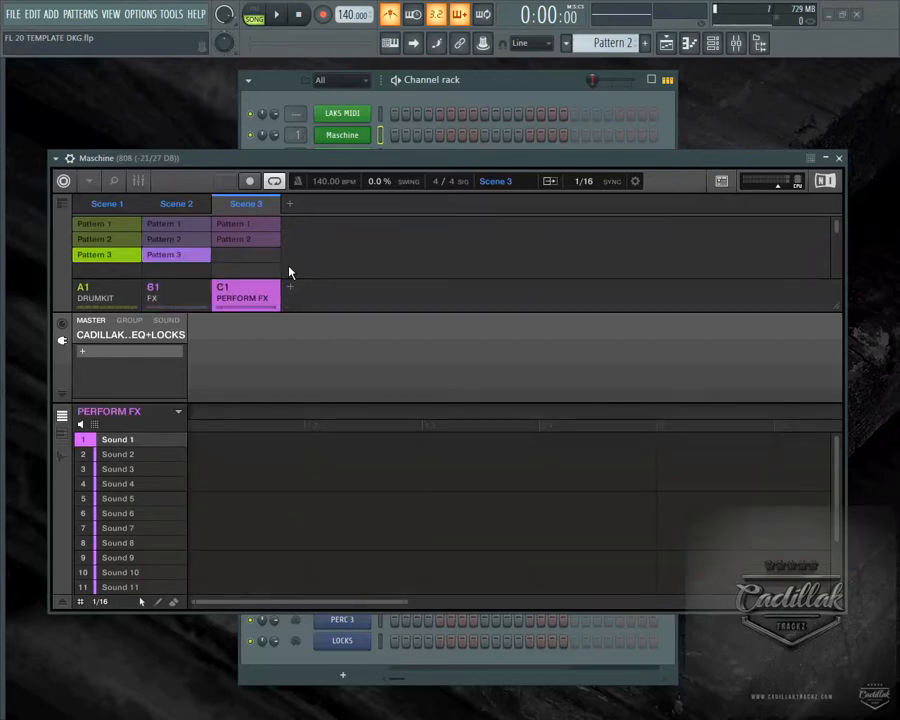
pyautogui.press('Return')
pyautogui.hotkey('ctrl', 'd')
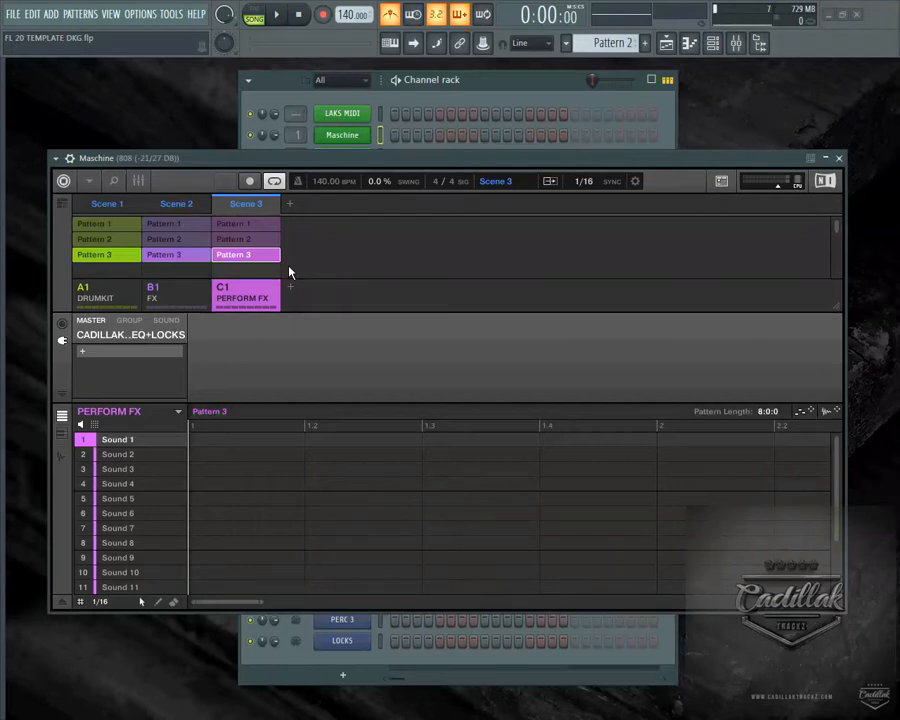
# Show the song arrangement view and examine the Pattern 1 clips of DRUMKIT, FX and PERFORM FX in Scene 1.
pyautogui.press('Tab')
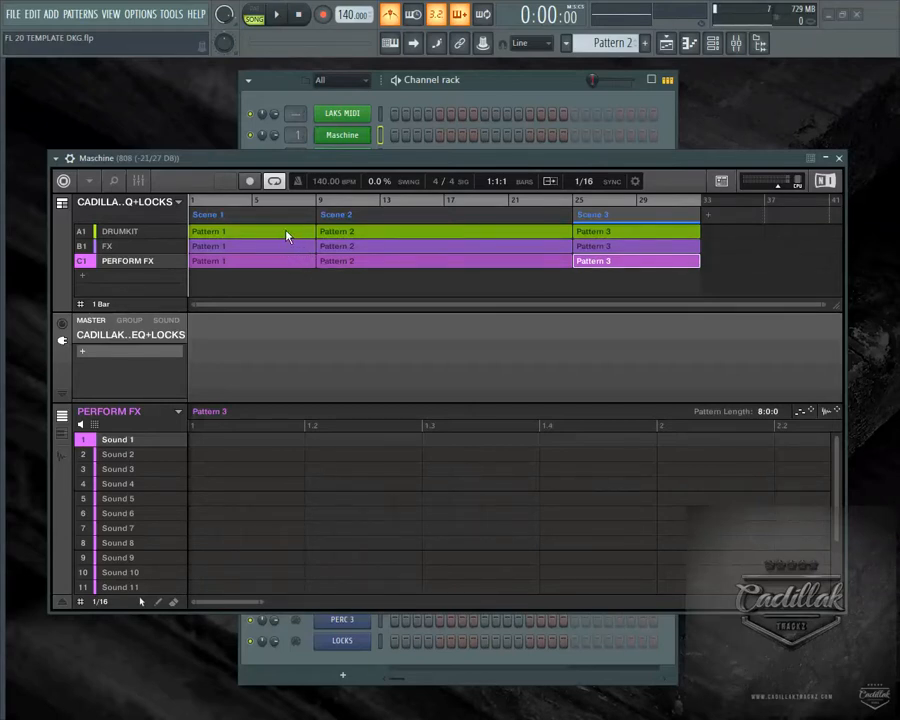
pyautogui.click(286, 235)
pyautogui.click(278, 247)
pyautogui.click(228, 260)
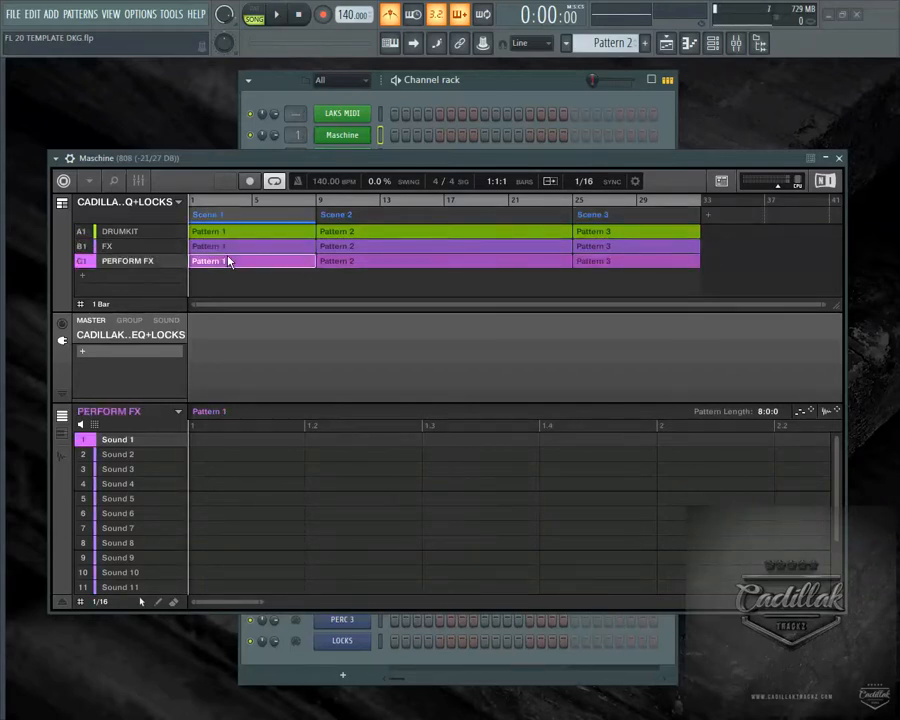
pyautogui.click(245, 246)
pyautogui.click(247, 234)
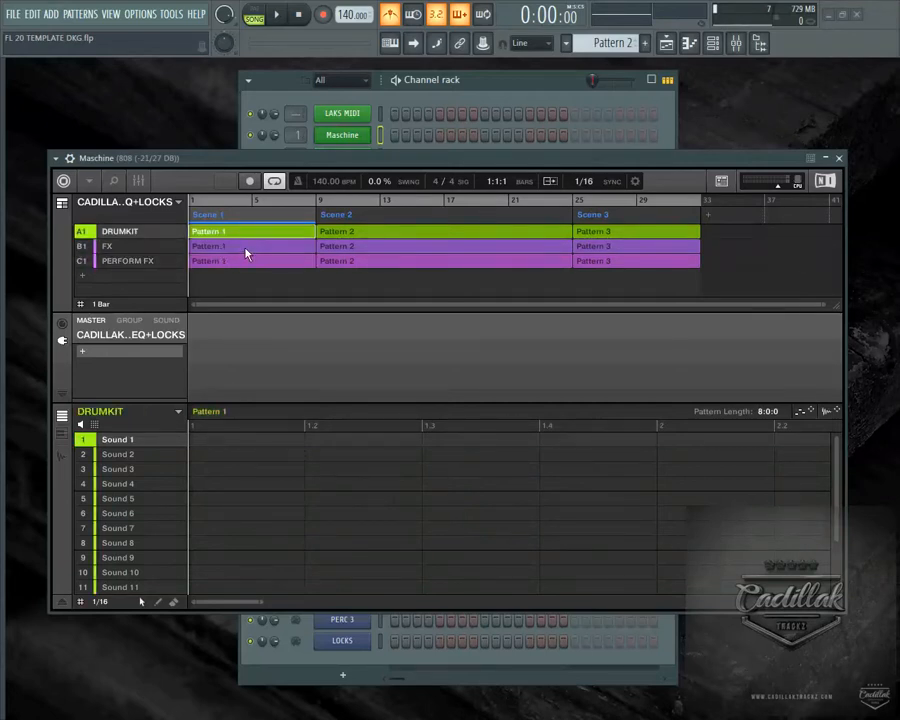
pyautogui.click(245, 261)
pyautogui.click(285, 233)
pyautogui.click(285, 246)
pyautogui.click(281, 262)
pyautogui.click(300, 232)
# Examine the Pattern 2 clips of all three groups in Scene 2, ending on the DRUMKIT clip of Scene 1.
pyautogui.click(340, 232)
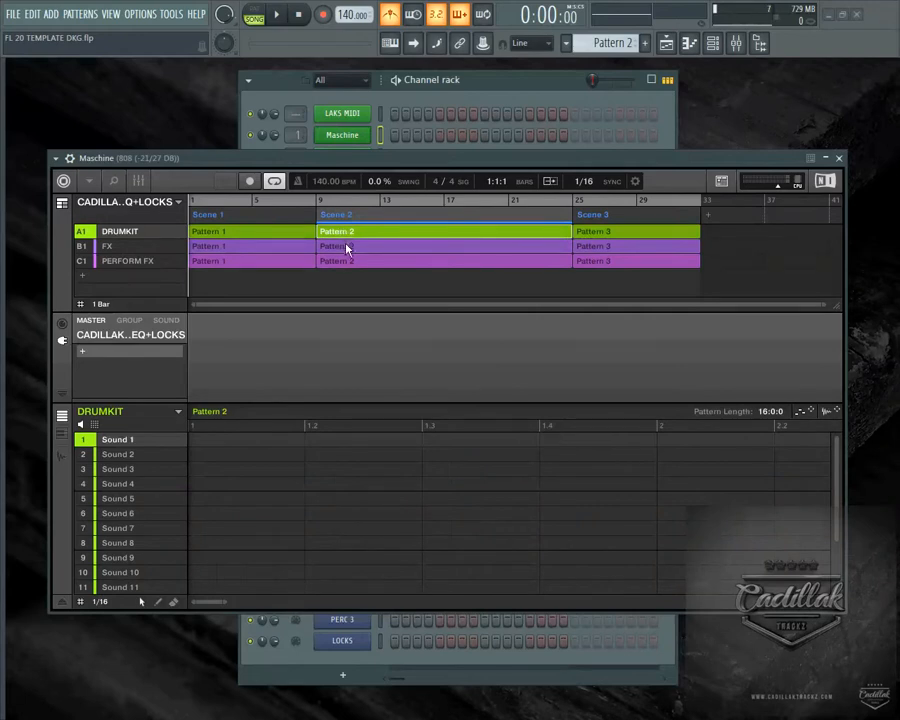
pyautogui.click(347, 247)
pyautogui.click(350, 261)
pyautogui.click(360, 246)
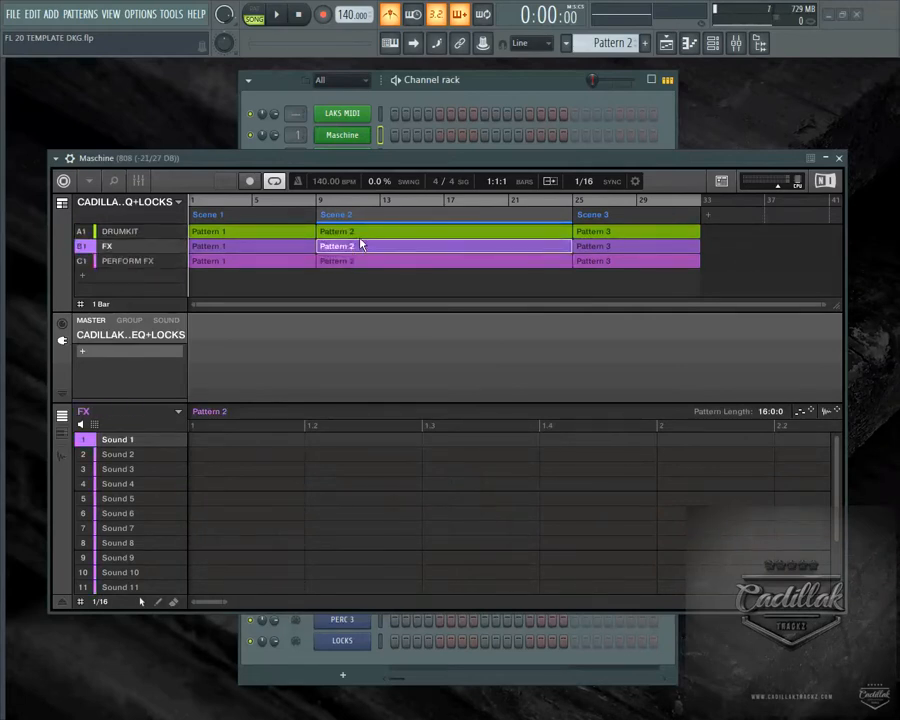
pyautogui.click(360, 233)
pyautogui.click(266, 234)
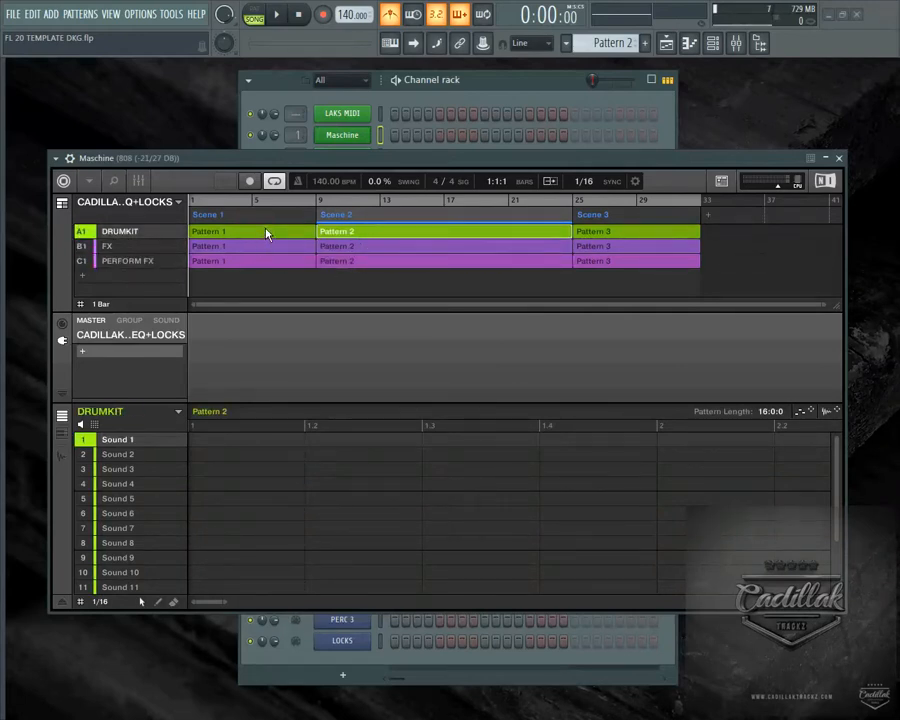
pyautogui.click(272, 235)
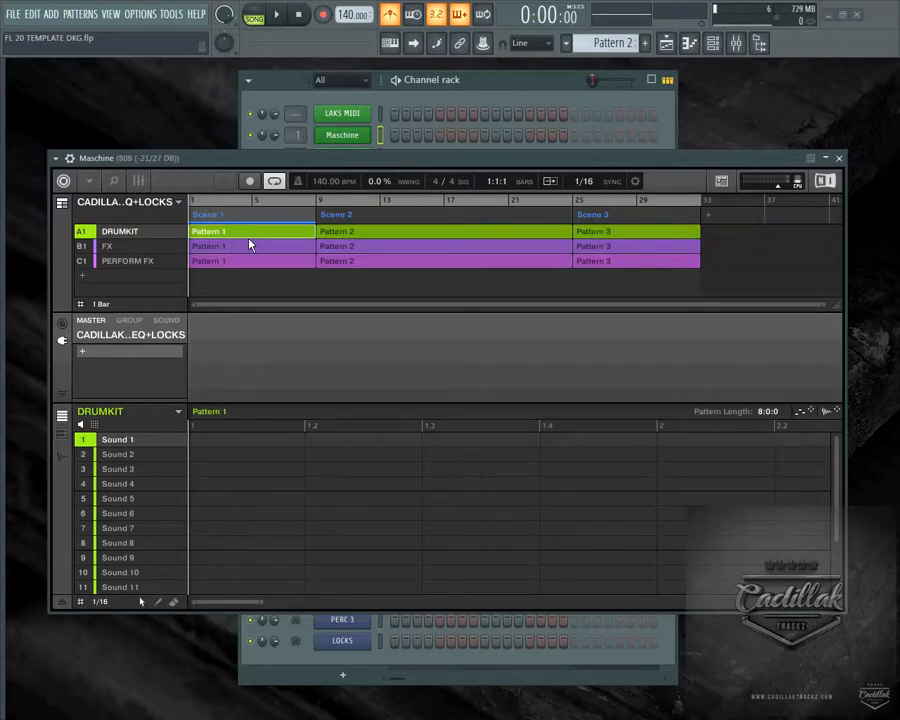
# Look at Scene 3's patterns in the ideas view and return to the song arrangement view.
pyautogui.click(138, 181)
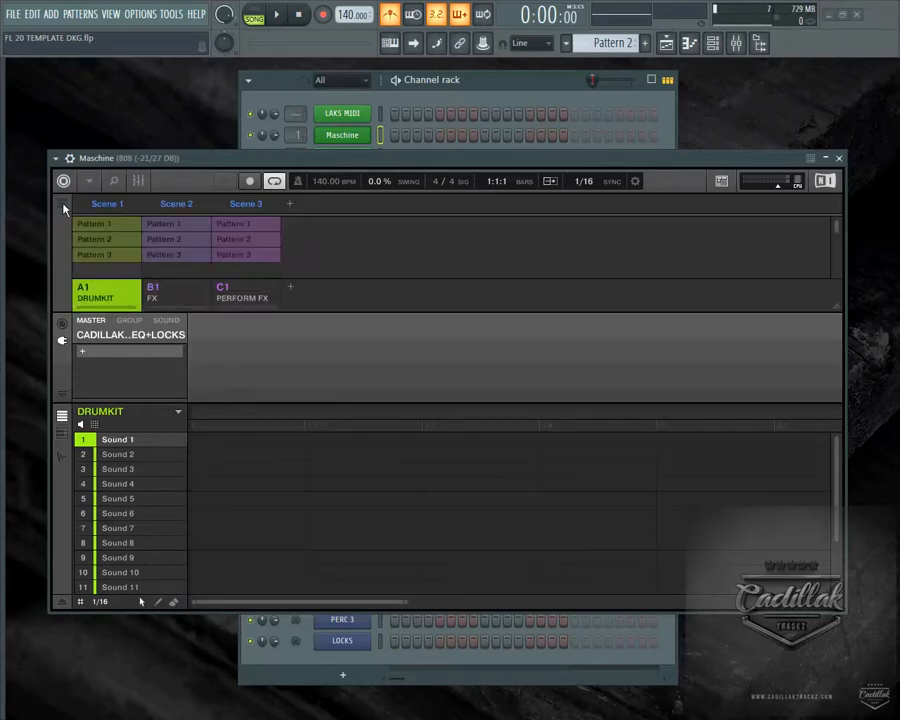
pyautogui.click(165, 210)
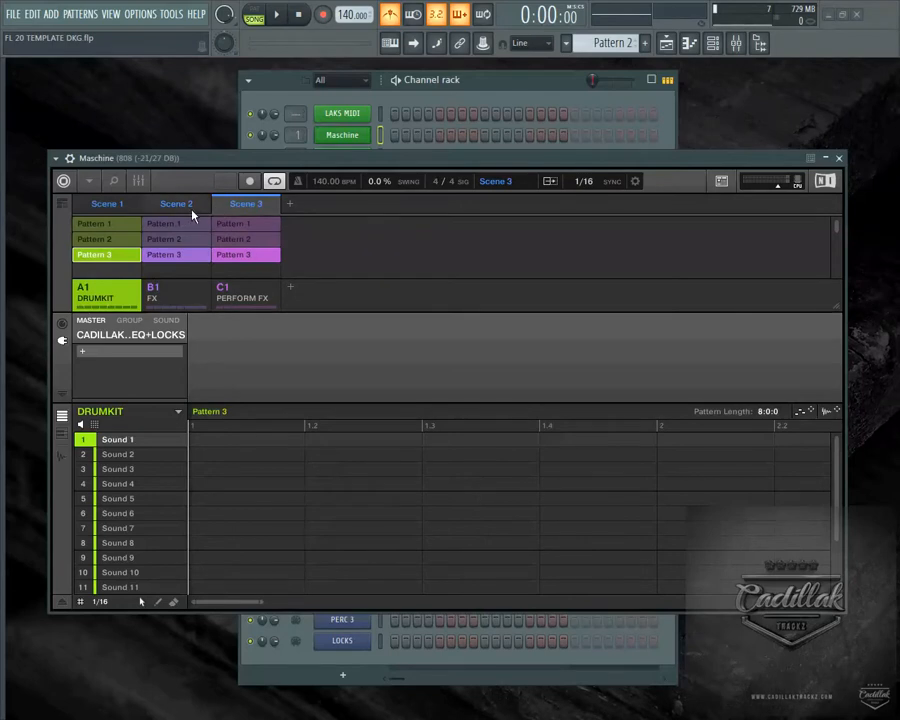
pyautogui.click(243, 204)
pyautogui.click(63, 203)
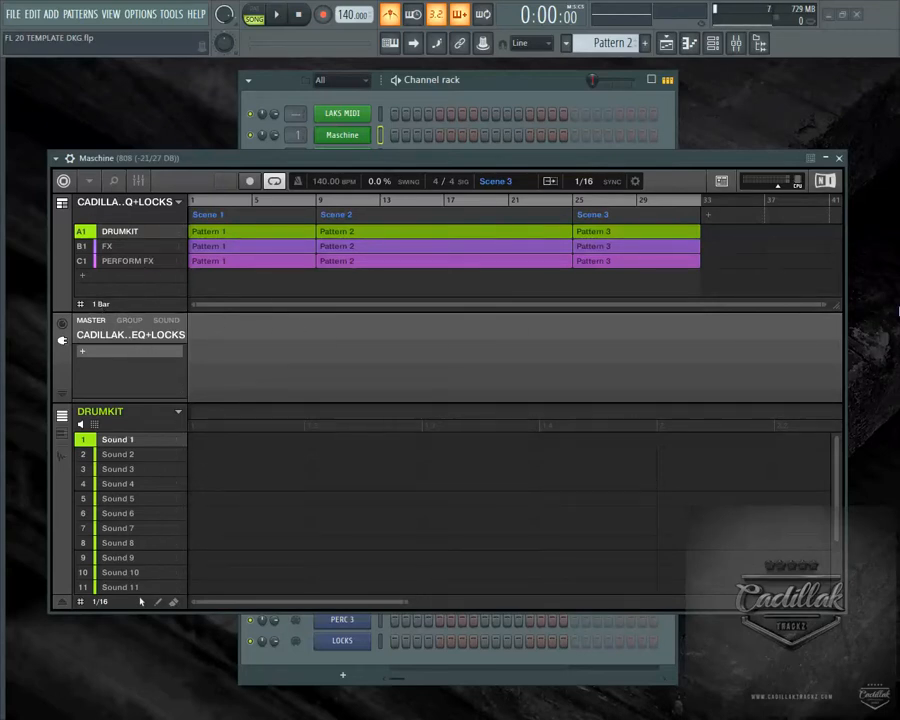
# Remove the PERFORM FX pattern from Scene 1 and the FX pattern from Scene 2 in the arrangement.
pyautogui.rightClick(218, 262)
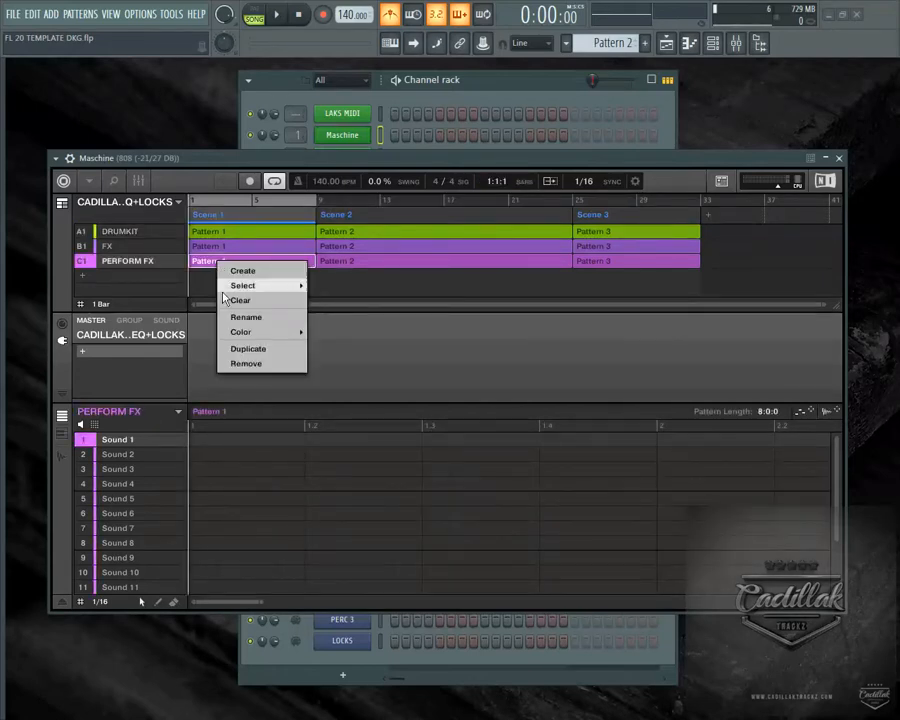
pyautogui.click(240, 364)
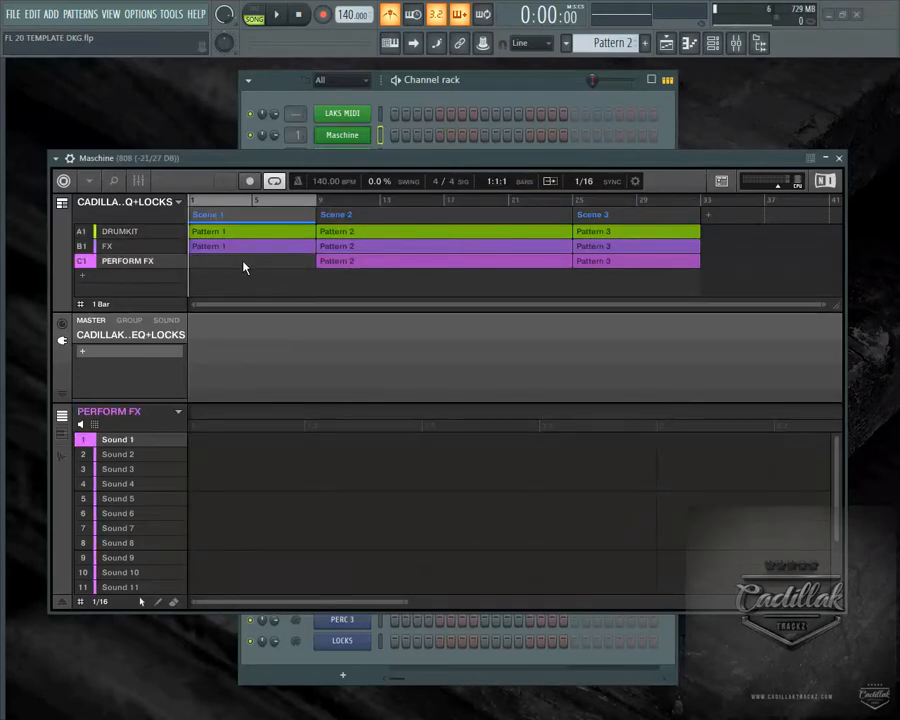
pyautogui.rightClick(451, 247)
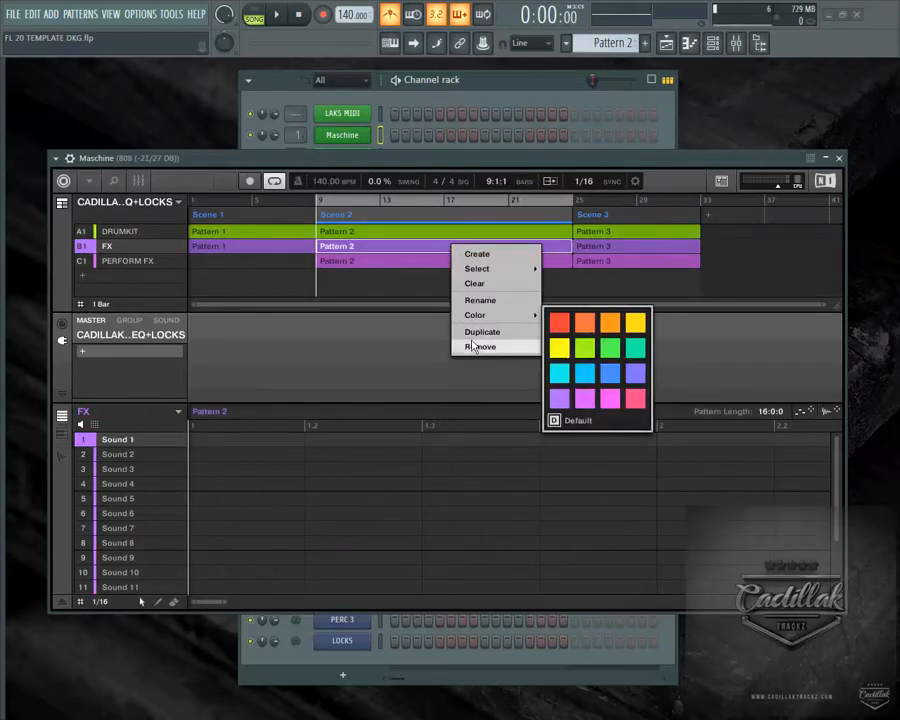
pyautogui.click(472, 348)
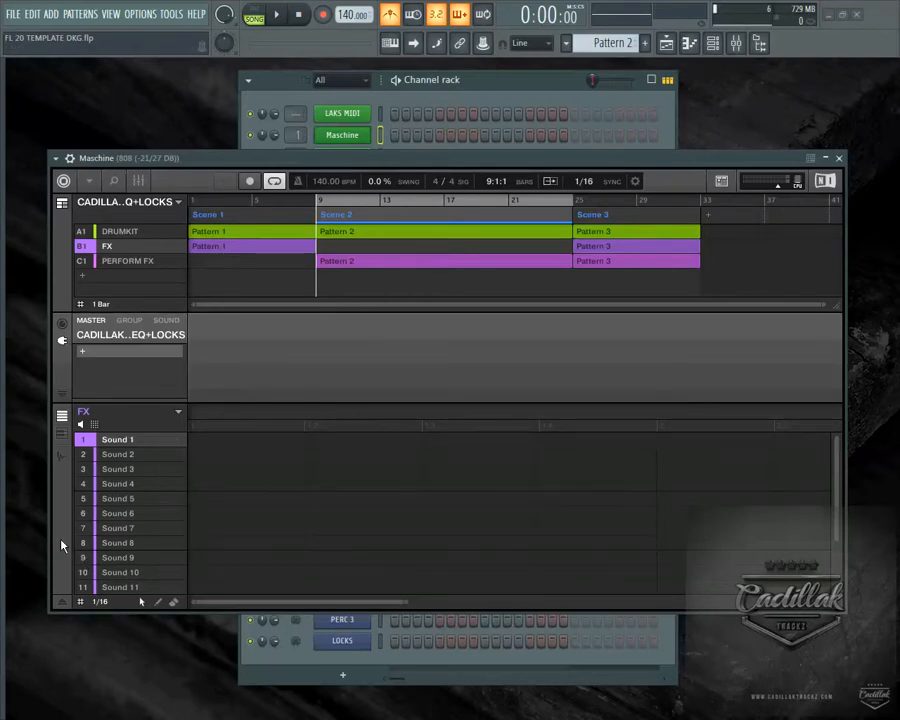
# Switch to Chrome to view the Maschine MK3 beat arranging tutorial, and return to FL Studio.
pyautogui.hotkey('alt', 'Tab')
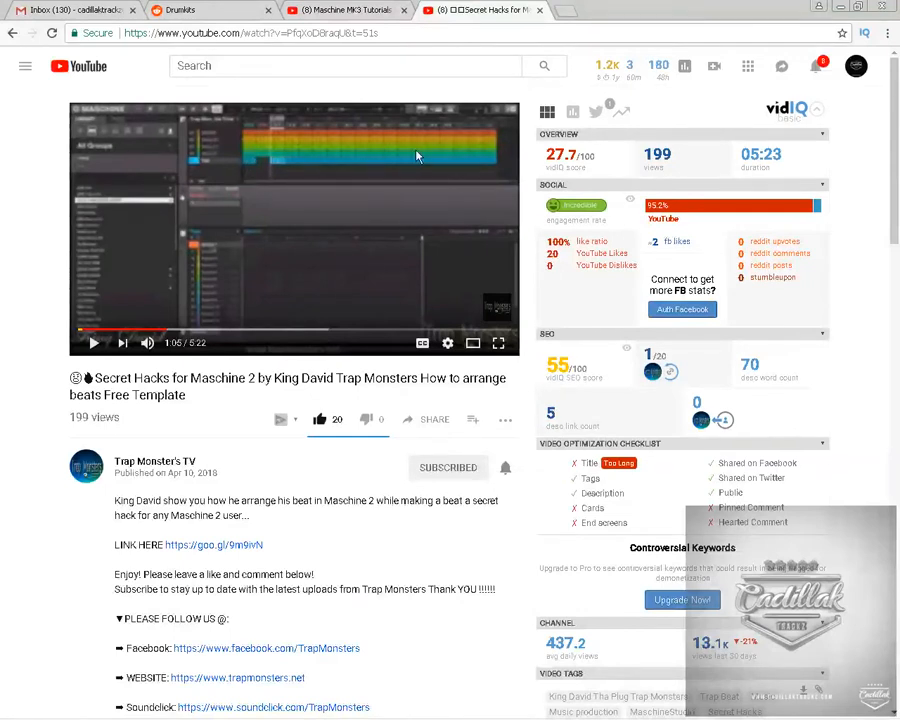
pyautogui.click(351, 11)
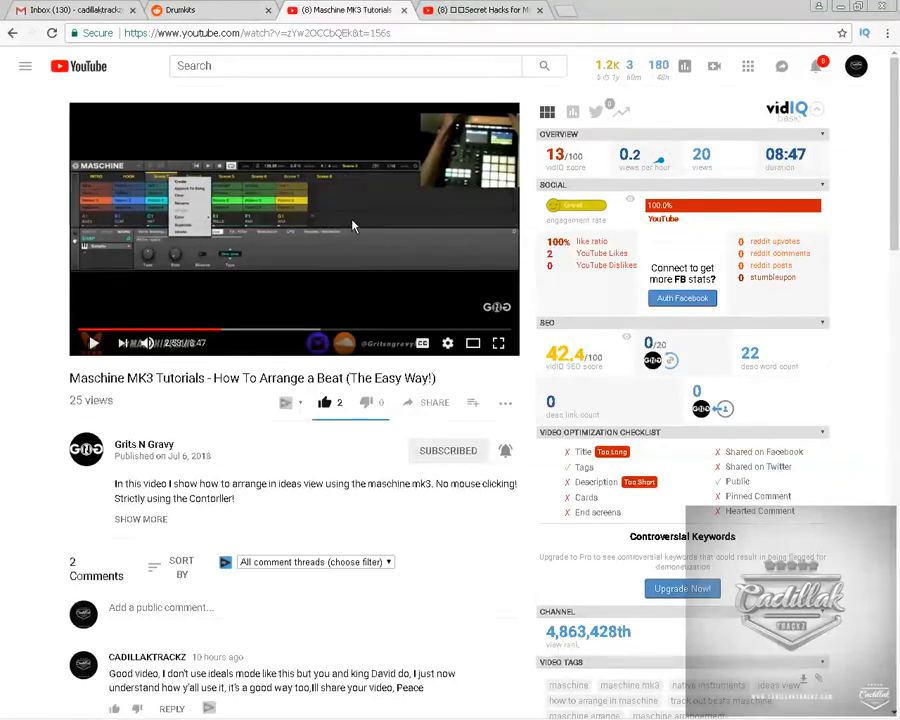
pyautogui.hotkey('alt', 'Tab')
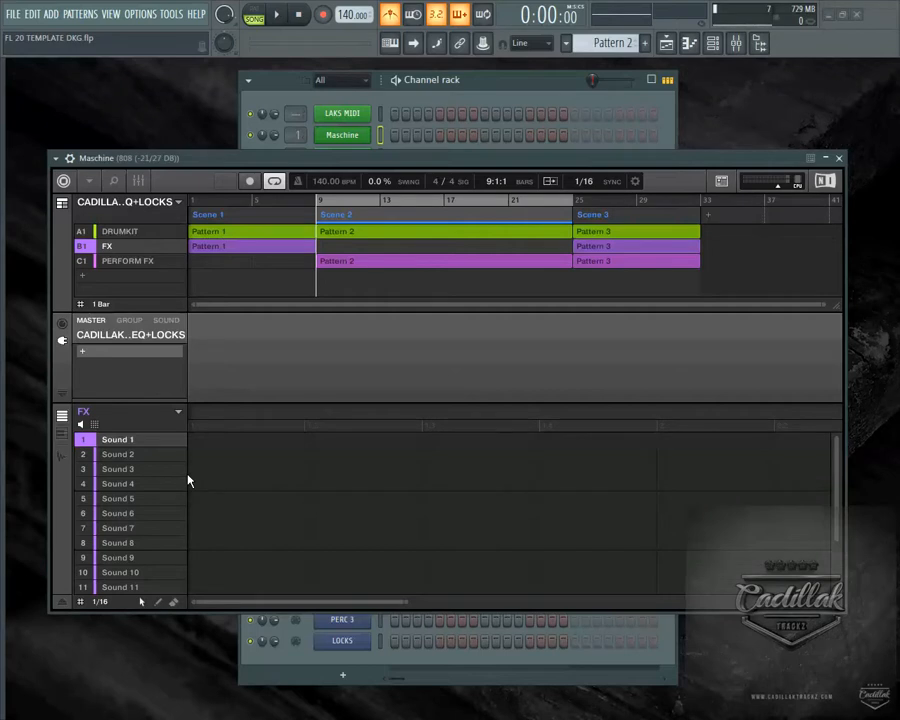
# Select Scene 1 in the arrangement and compare it with the ideas view, ending in the arrangement view.
pyautogui.click(221, 216)
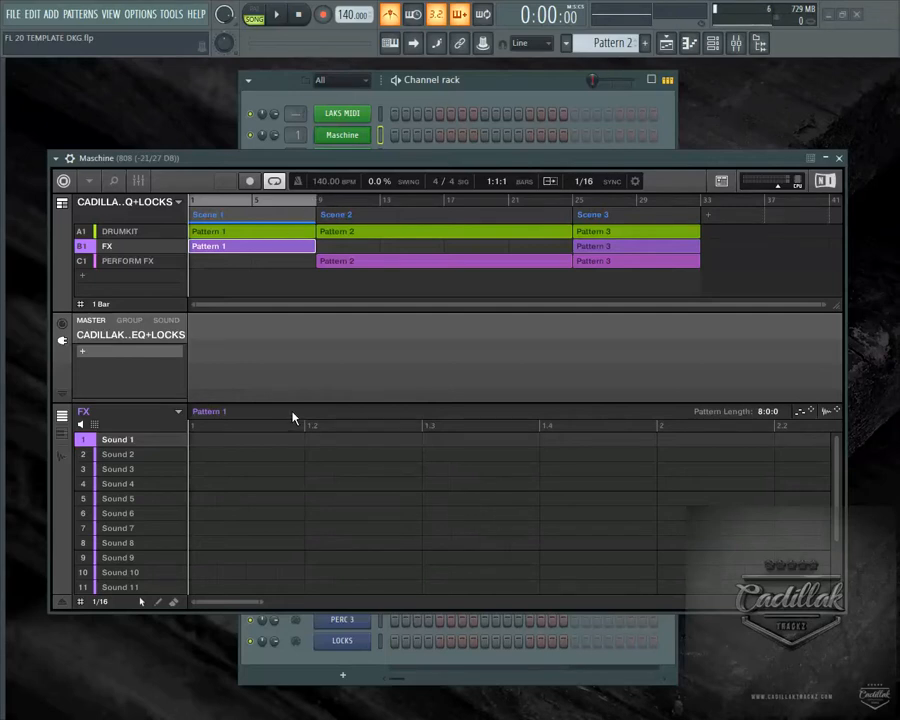
pyautogui.click(62, 202)
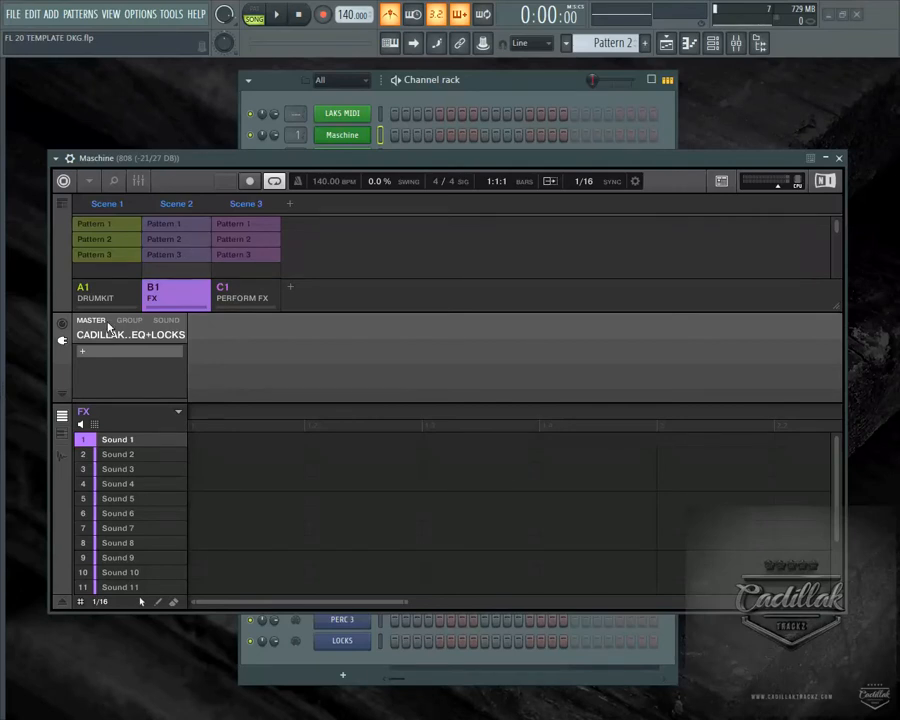
pyautogui.click(62, 202)
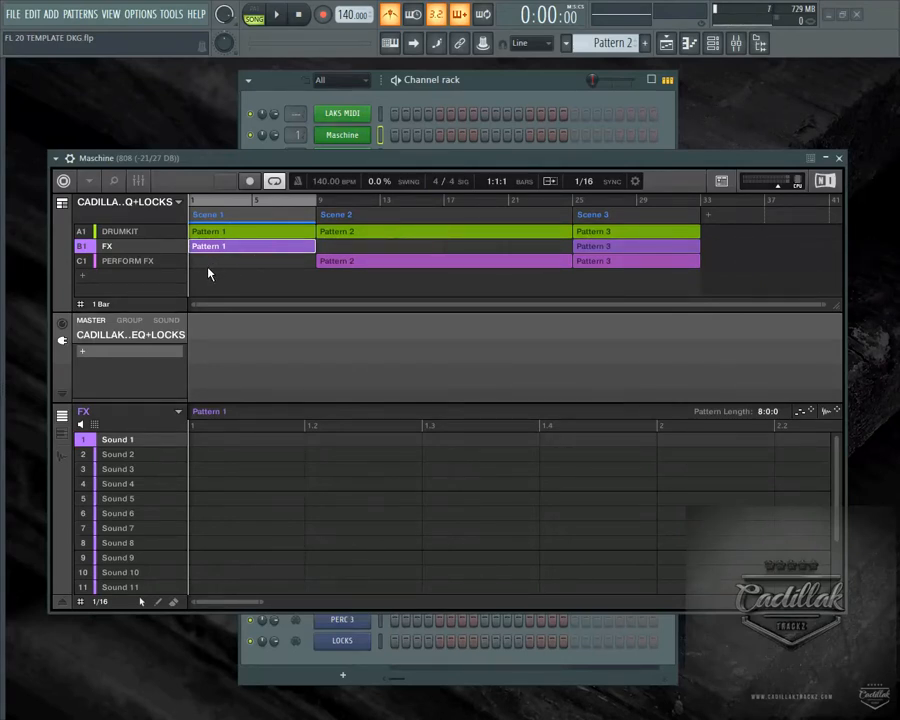
# Switch to Chrome with the Maschine MK3 tutorial video.
pyautogui.hotkey('alt', 'Tab')
pyautogui.hotkey('alt', 'Tab')
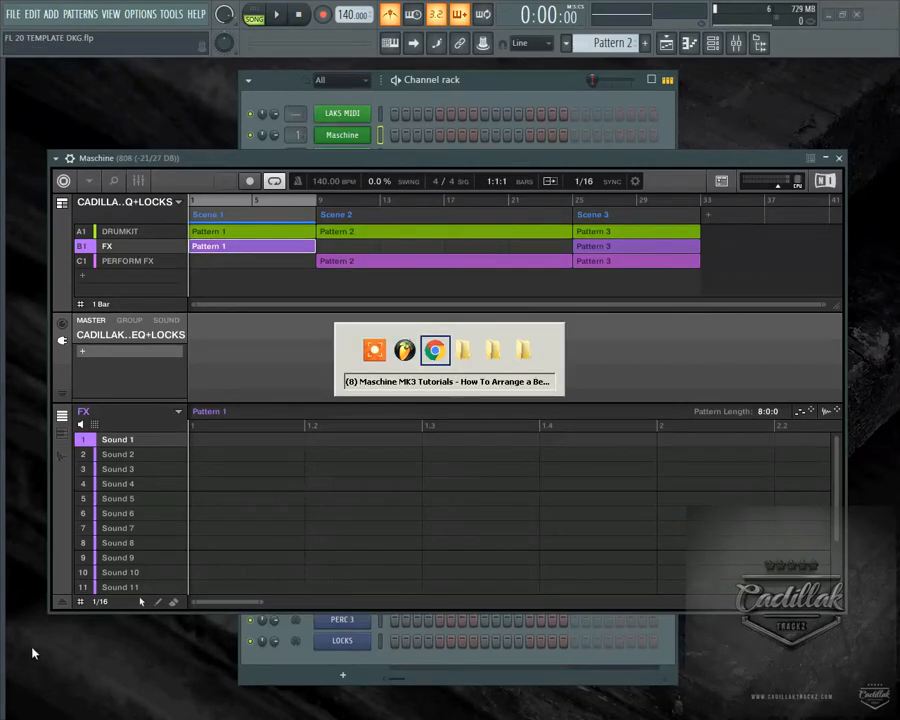